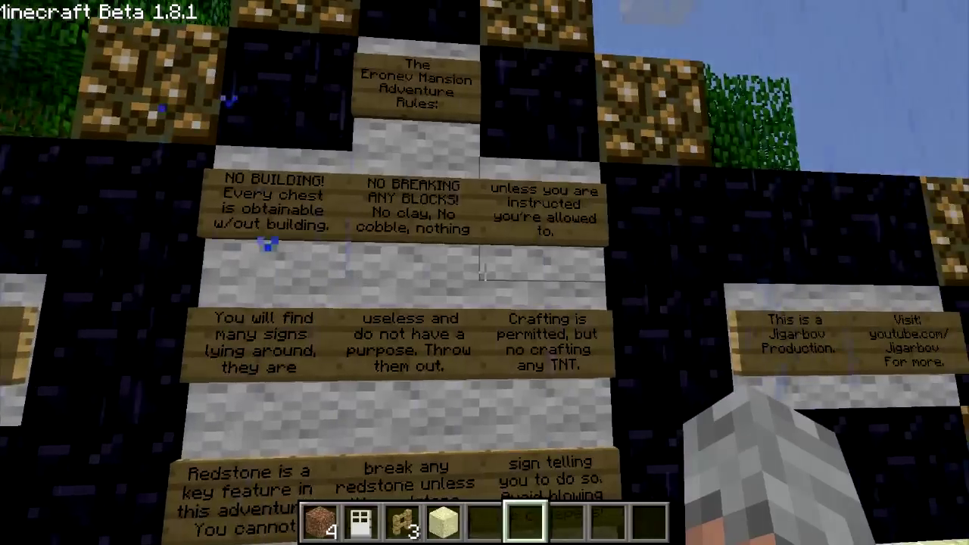
Break the sand blocks in front of the rules wall while rain falls
mouse_move(485, 273)
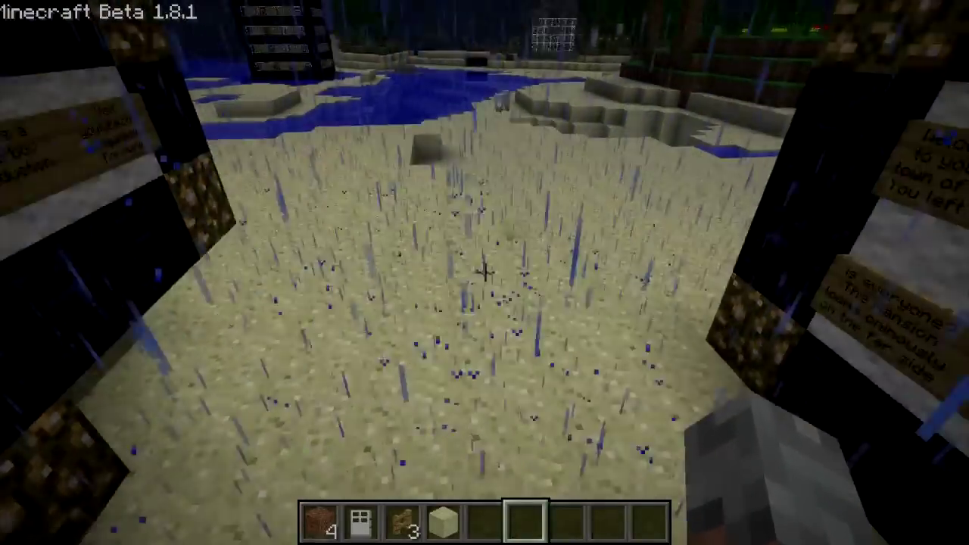
left_click(485, 272)
left_click(485, 272)
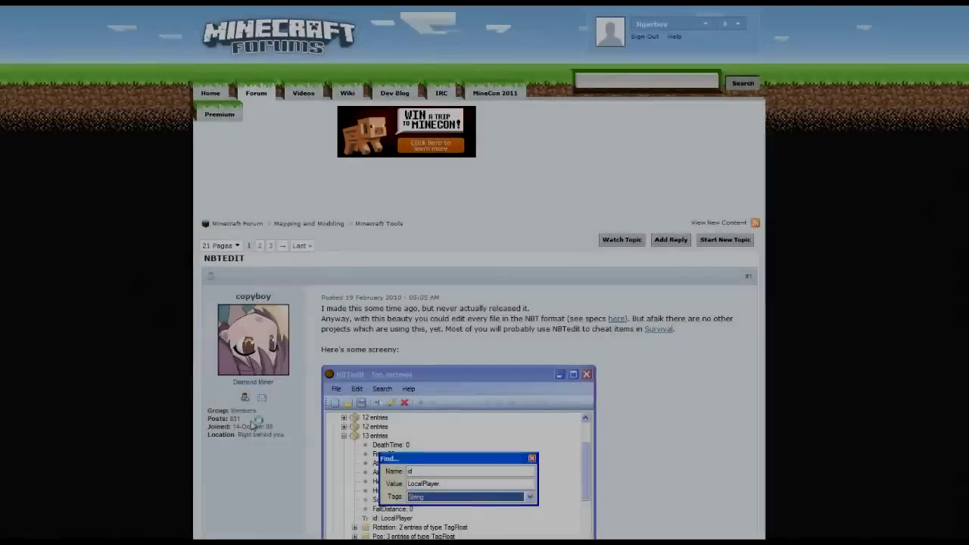
Scroll the NBTEDIT forum thread down to its download link
scroll(186, 340, "down", 2)
scroll(180, 347, "down", 4)
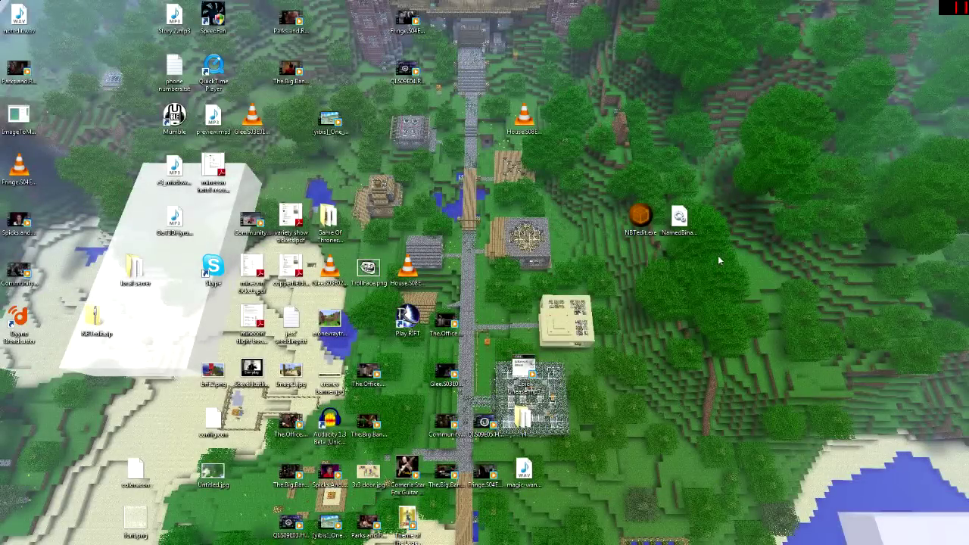
Launch NBTedit.exe from the desktop and allow it past the unverified-publisher warning
left_click_drag(726, 254, 628, 191)
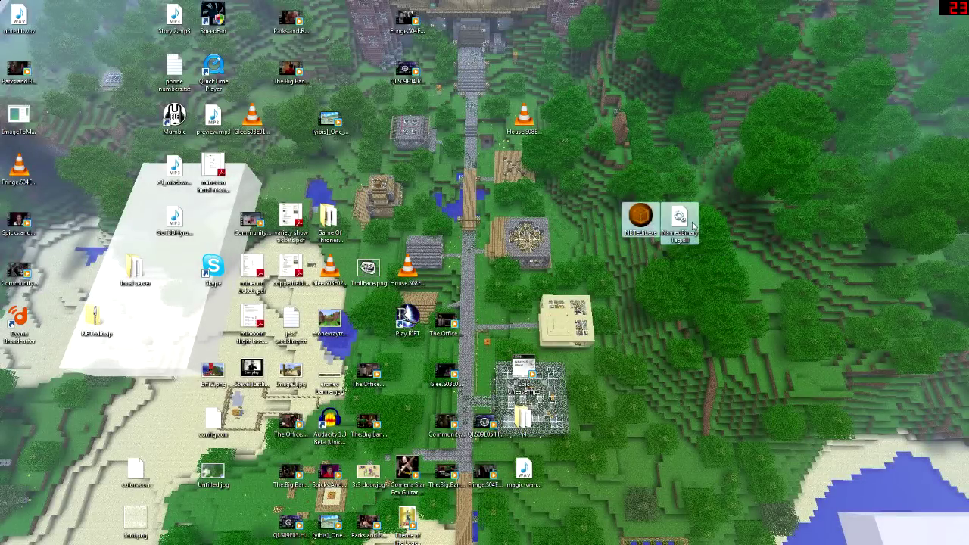
left_click(637, 251)
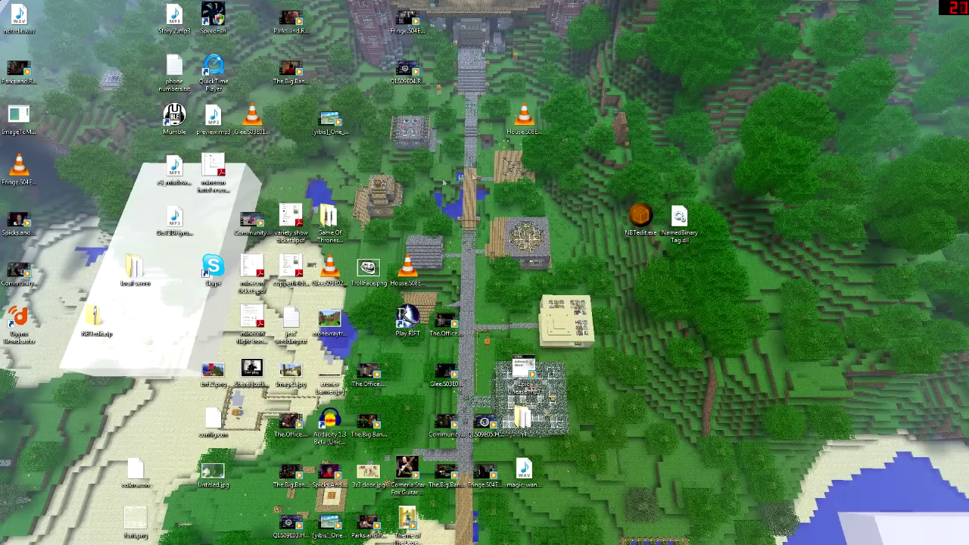
double_click(642, 218)
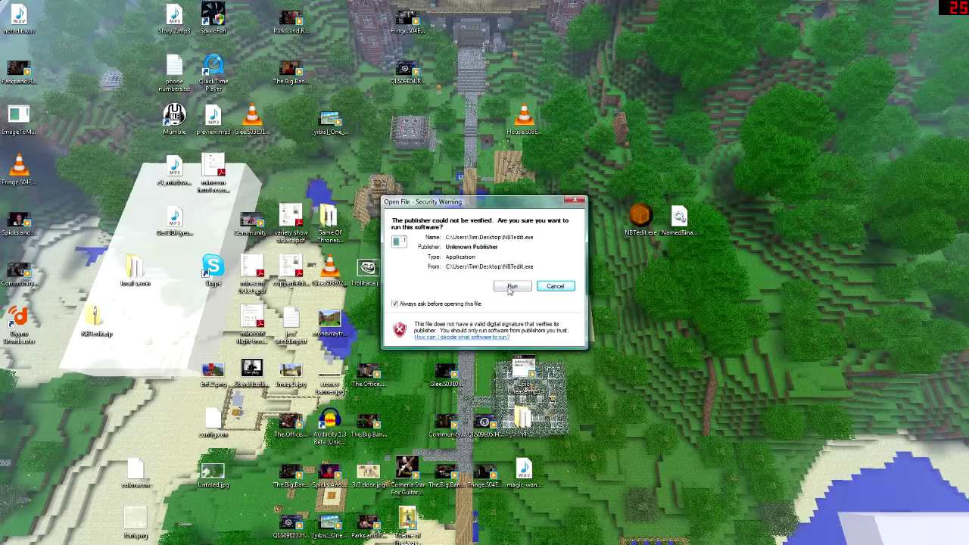
left_click(510, 288)
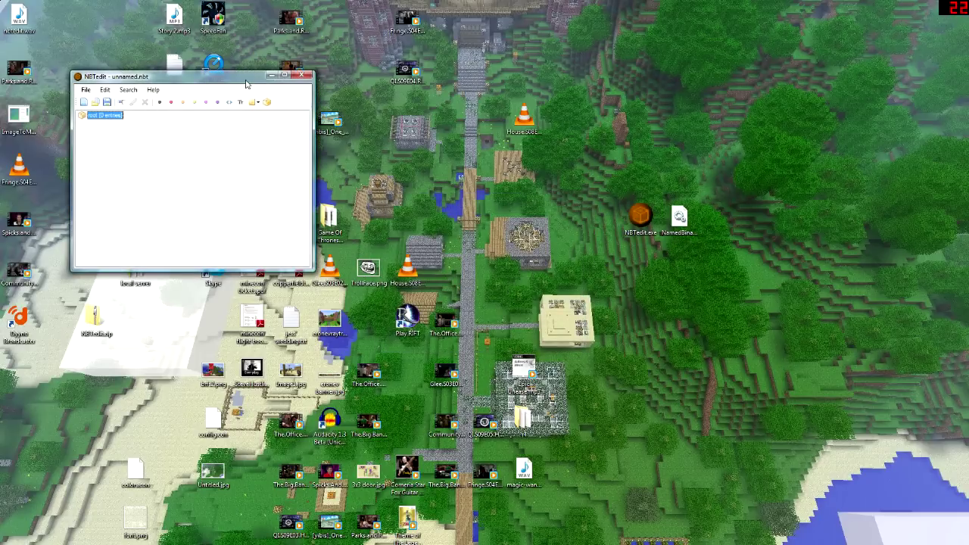
Centre the NBTedit window, open the save's level.dat, and expand Data to its 16 entries
left_click_drag(247, 81, 493, 181)
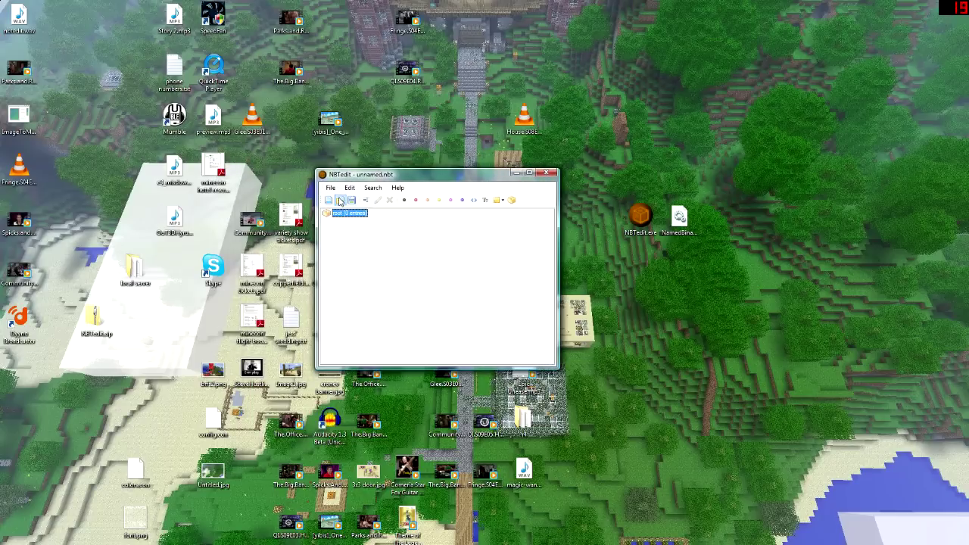
left_click(340, 202)
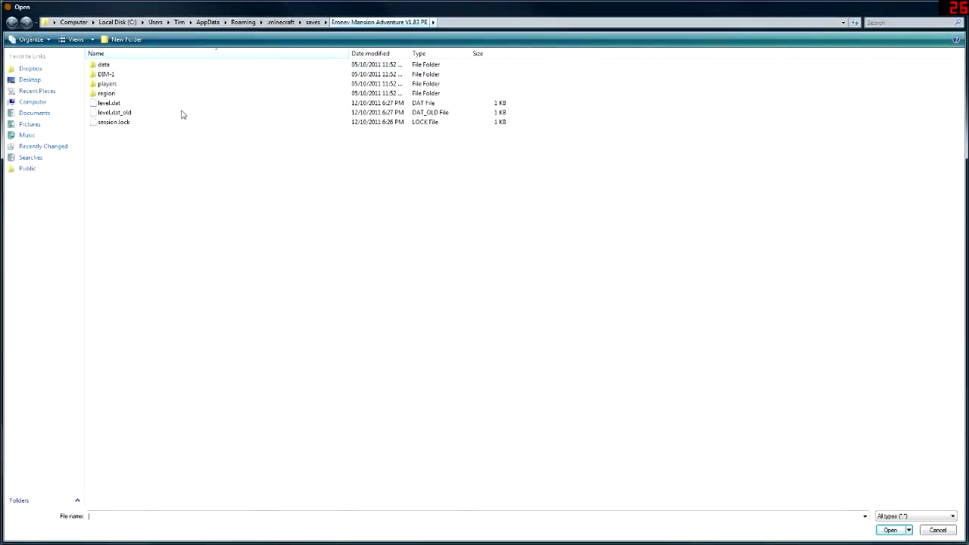
left_click(103, 106)
double_click(103, 106)
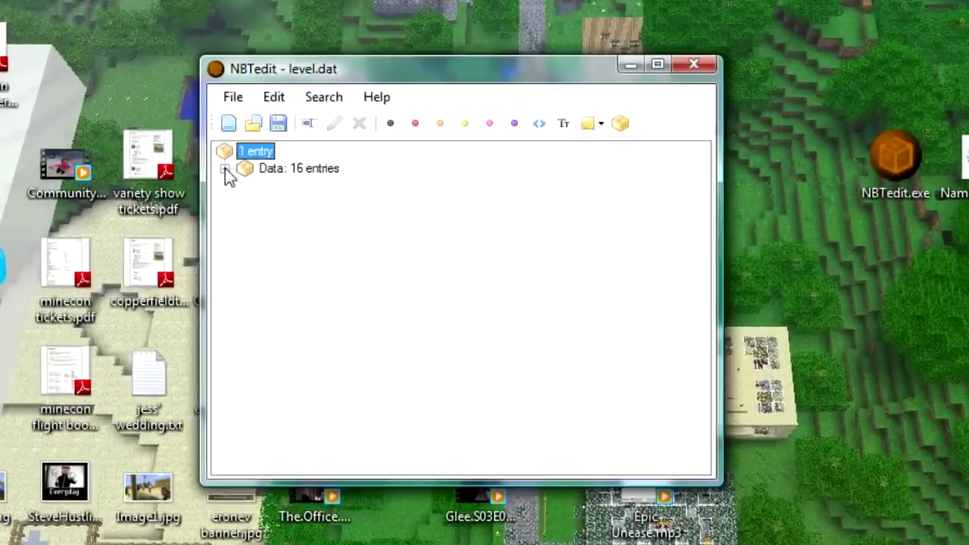
left_click(224, 169)
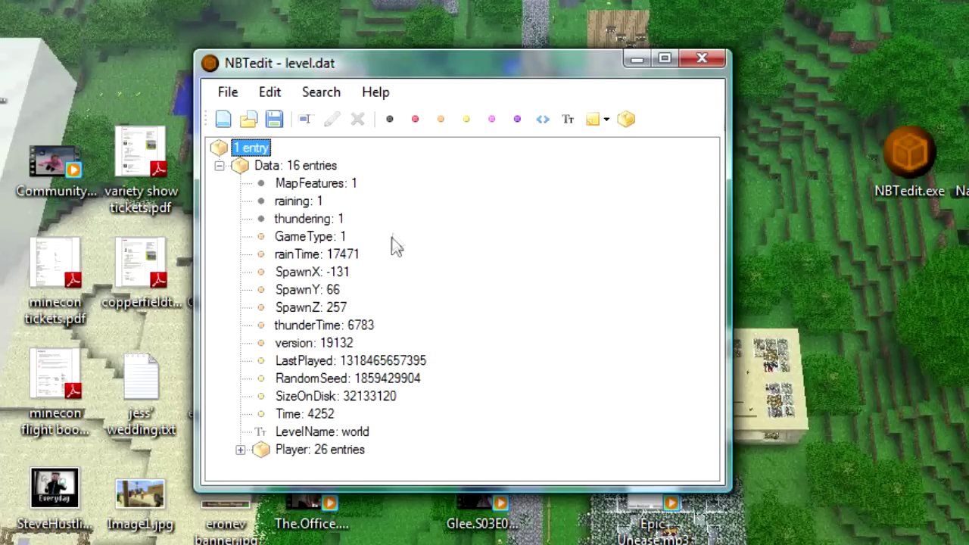
Inspect the MapFeatures value, then view the weather flag's current value of 1 without changing it
double_click(357, 189)
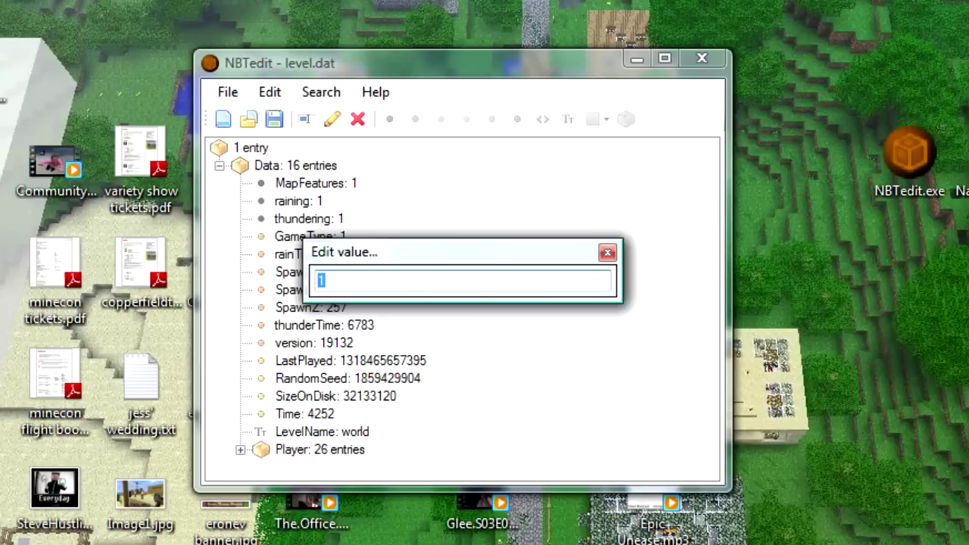
left_click(607, 252)
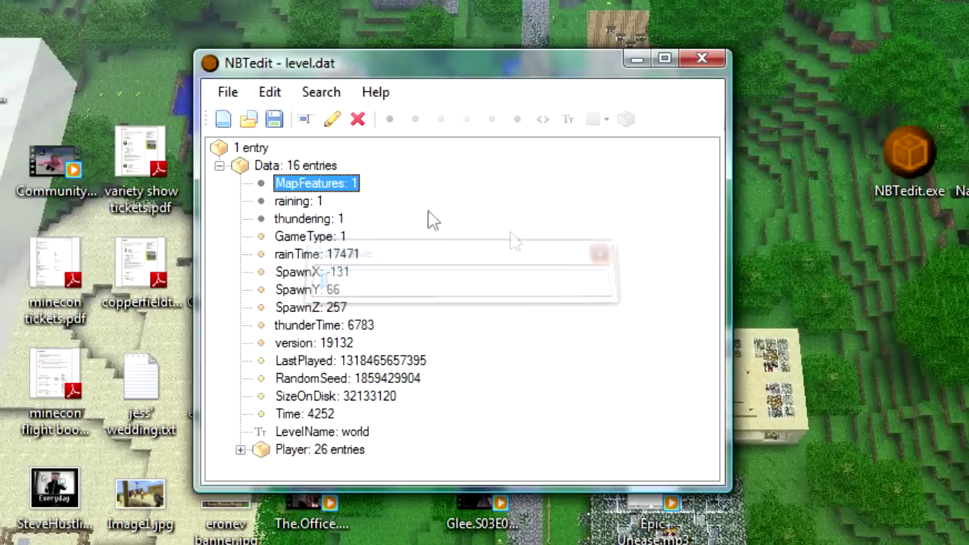
left_click(312, 202)
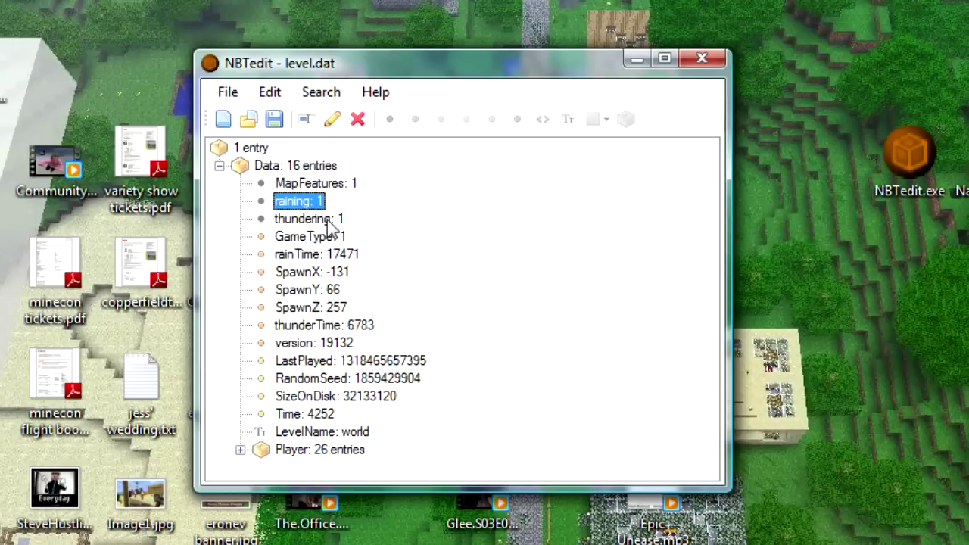
left_click(367, 221)
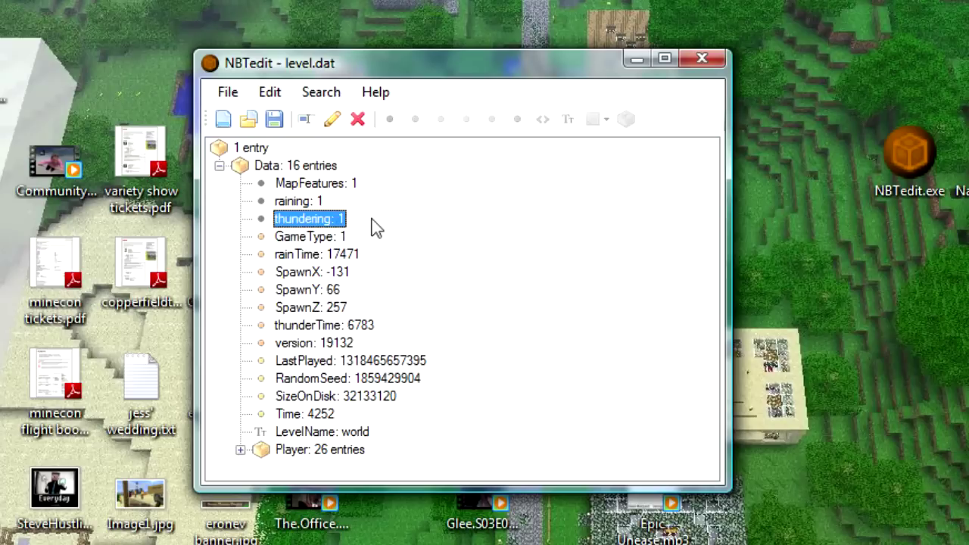
double_click(315, 204)
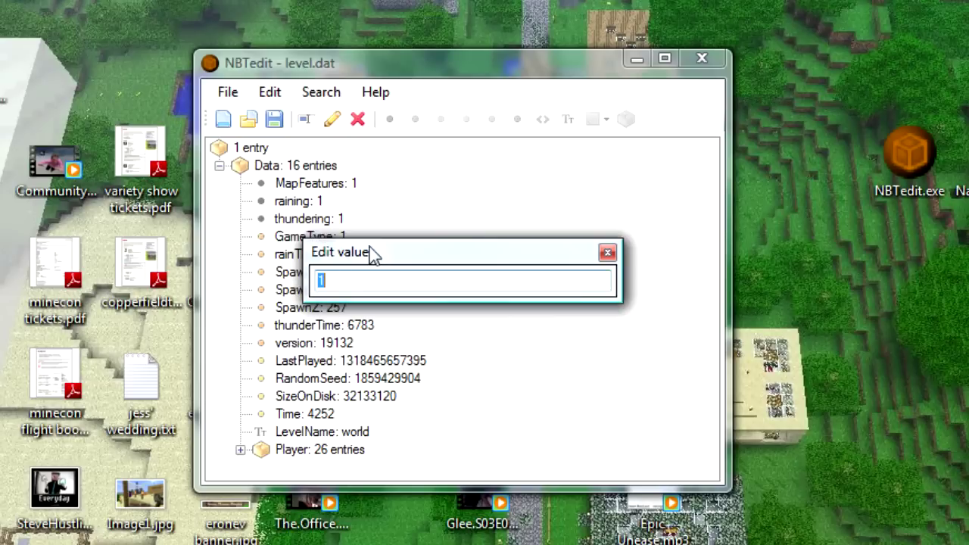
left_click(608, 253)
Change raining from 1 to 0 in level.dat
double_click(314, 201)
type("0")
key("Return")
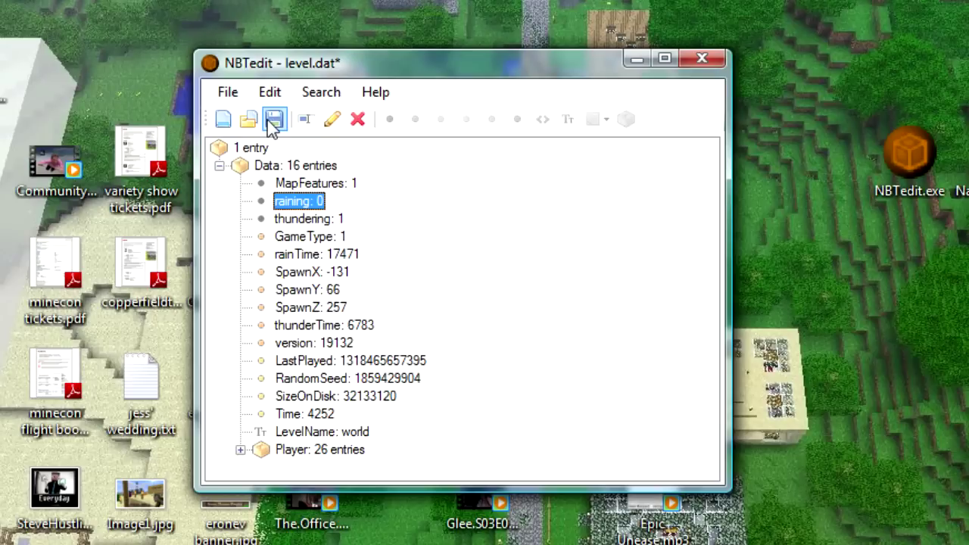
left_click(339, 237)
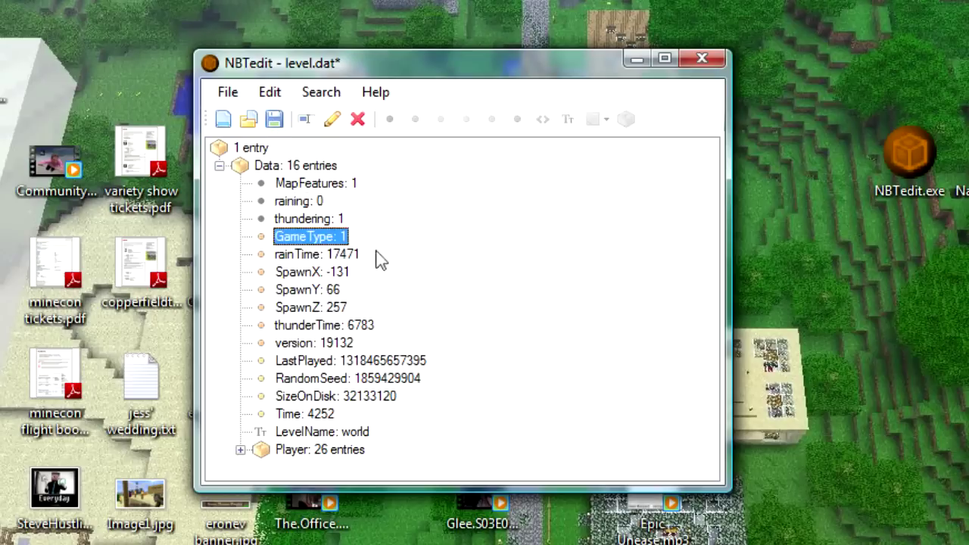
Enter 0 as the GameType value, replacing 1
double_click(339, 241)
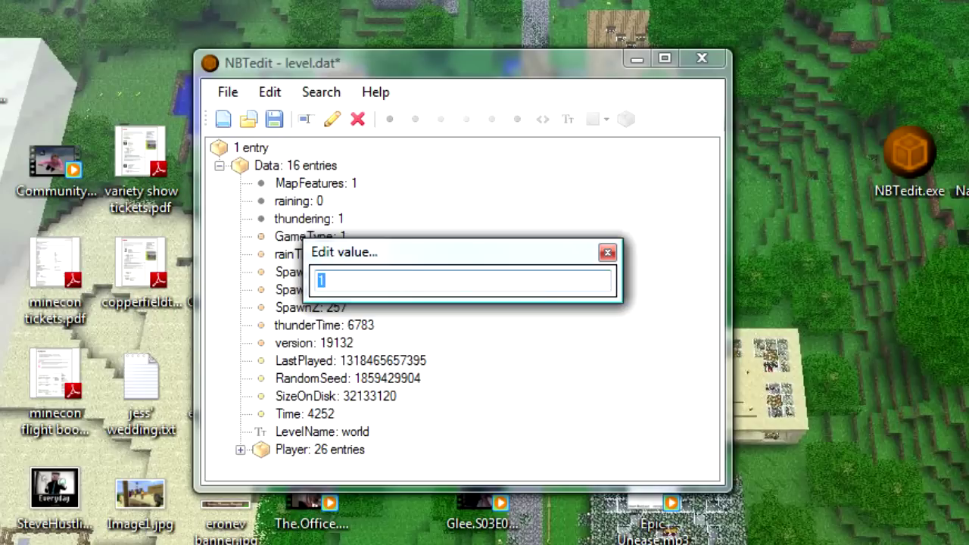
type("0")
key("Return")
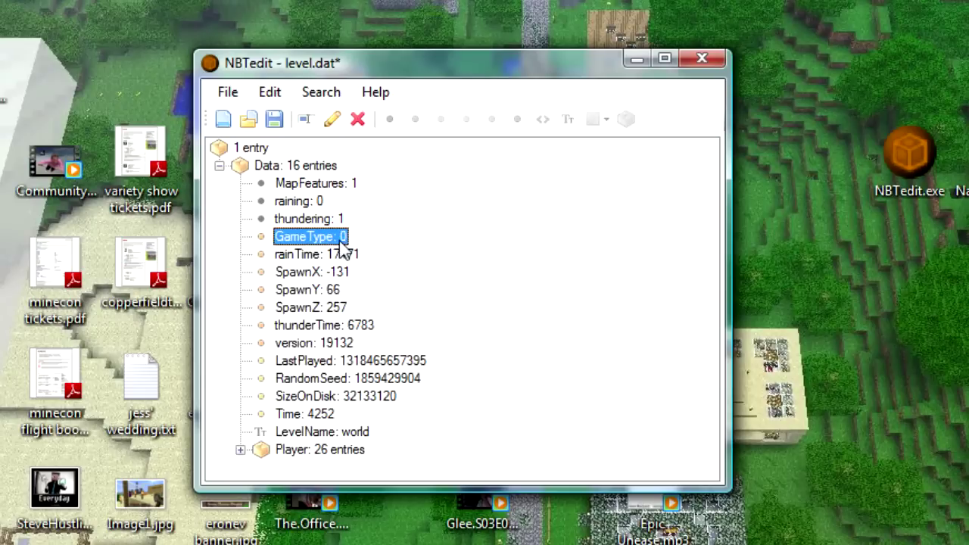
Compare the rainTime, thunderTime, raining and thundering entries, then edit rainTime, currently 17471
left_click(343, 256)
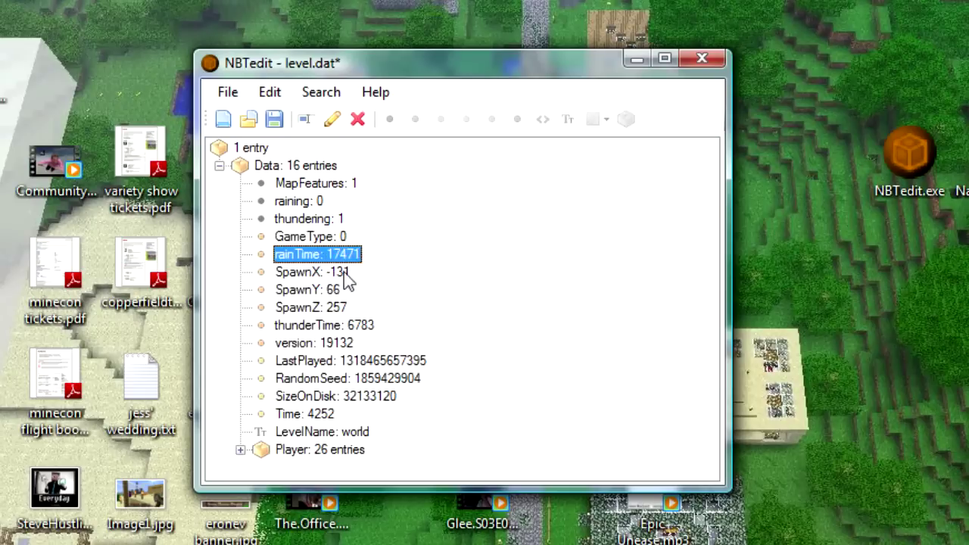
left_click(361, 325)
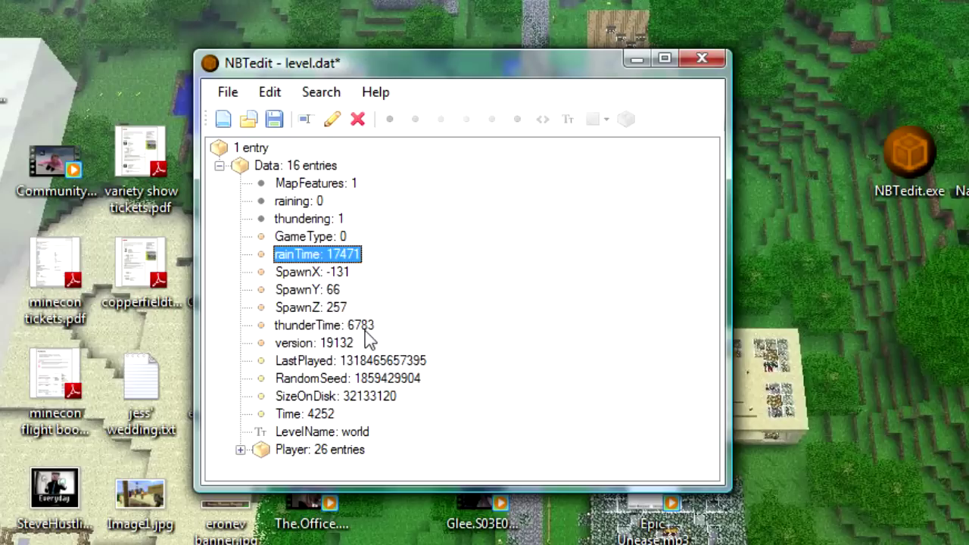
left_click(364, 329)
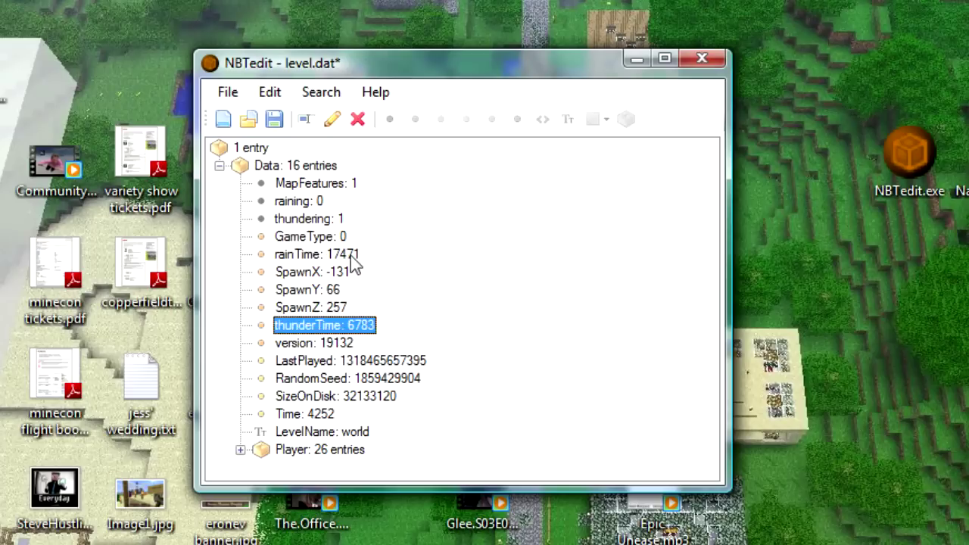
left_click(350, 258)
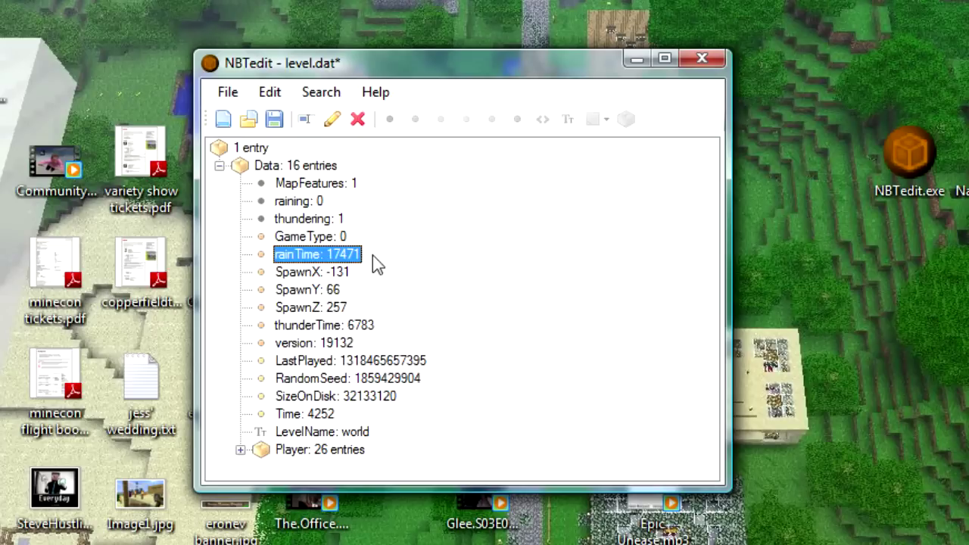
left_click(321, 202)
left_click(339, 220)
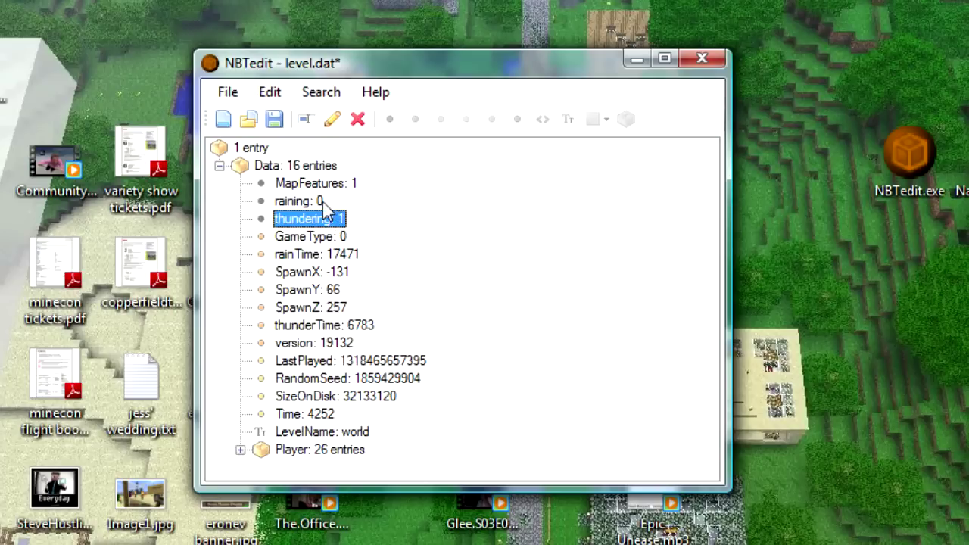
left_click(350, 256)
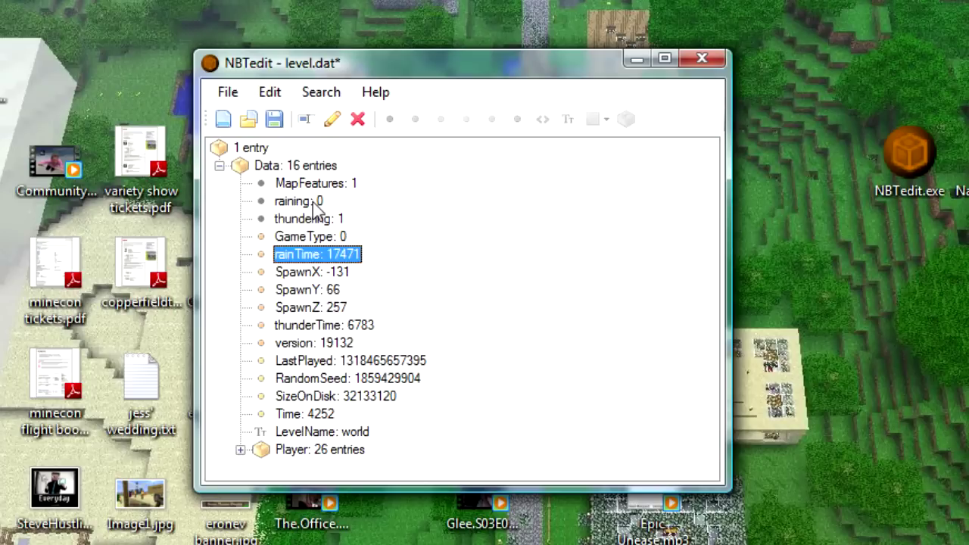
left_click(313, 203)
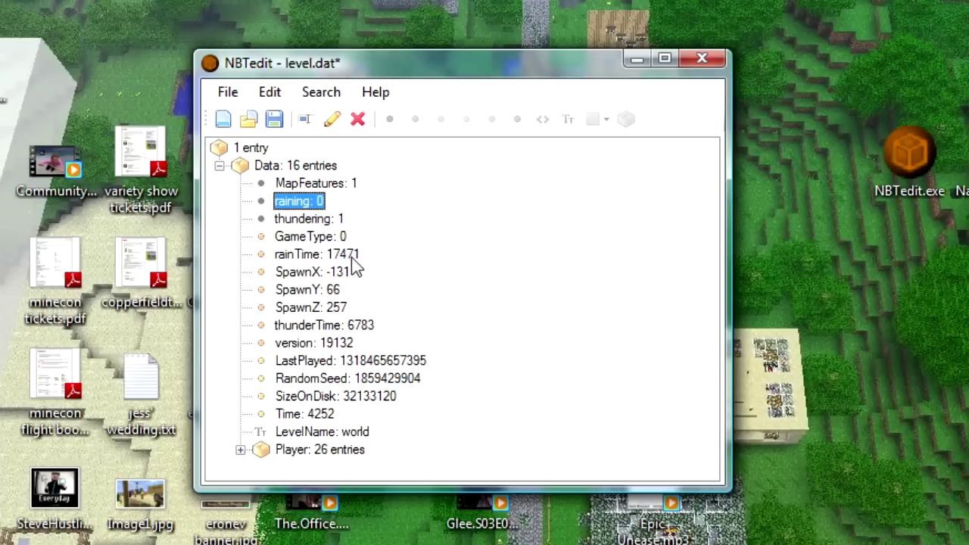
left_click(350, 259)
left_click(331, 203)
double_click(353, 255)
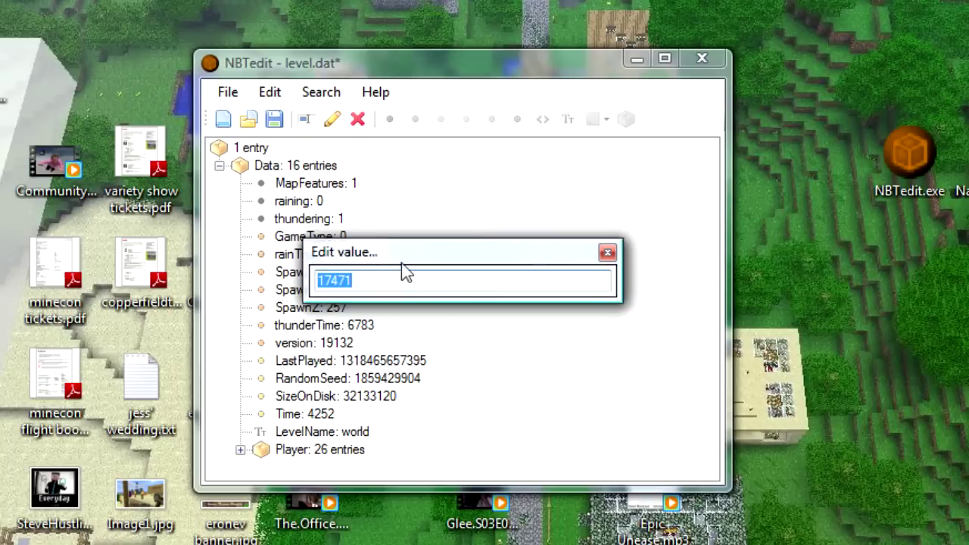
Set both rainTime and thunderTime to 9999999
type("9999999")
key("Return")
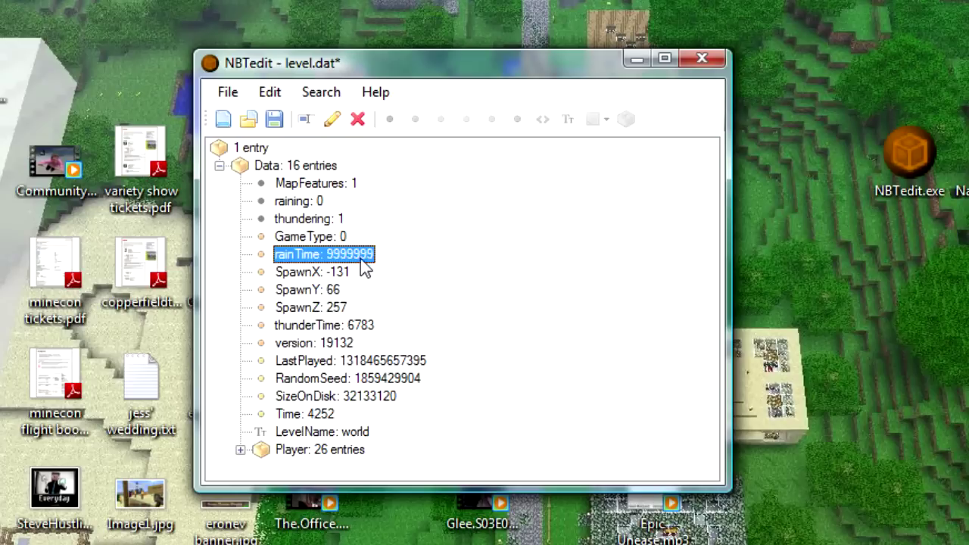
double_click(356, 325)
type("9999999")
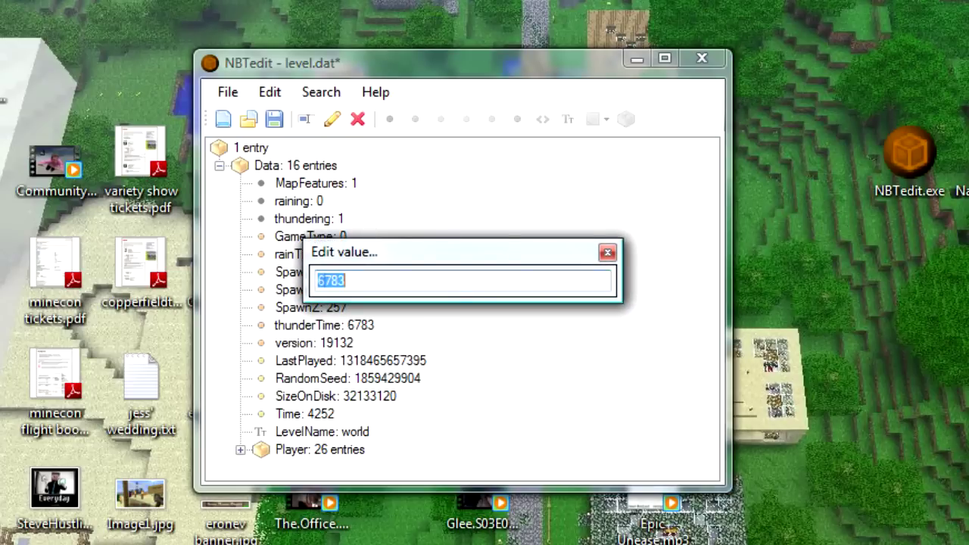
left_click(608, 255)
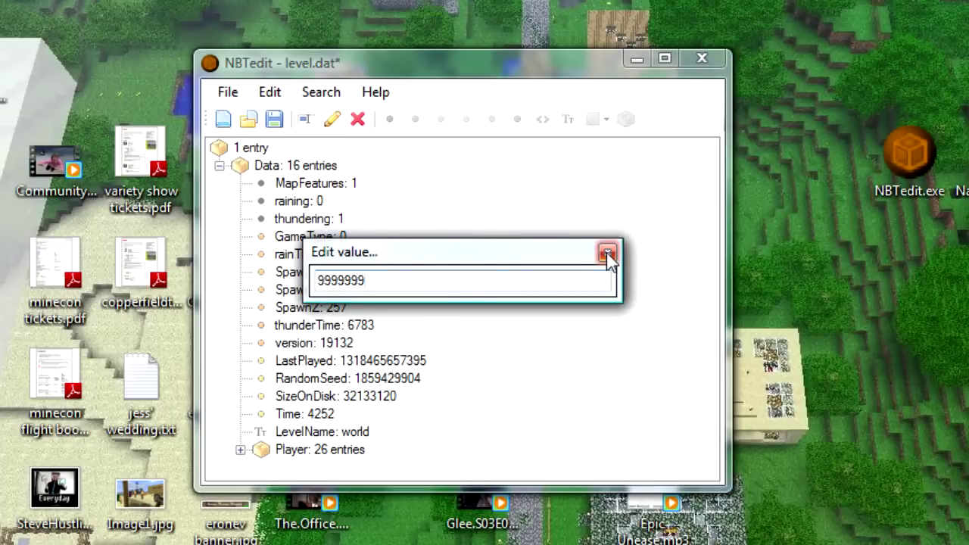
Change thundering from 1 to 0
double_click(339, 218)
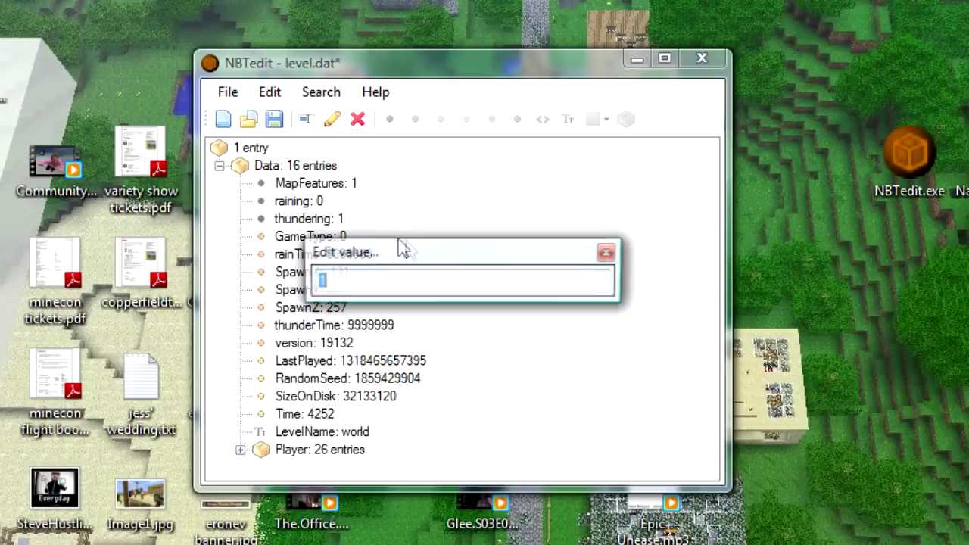
type("0")
key("Return")
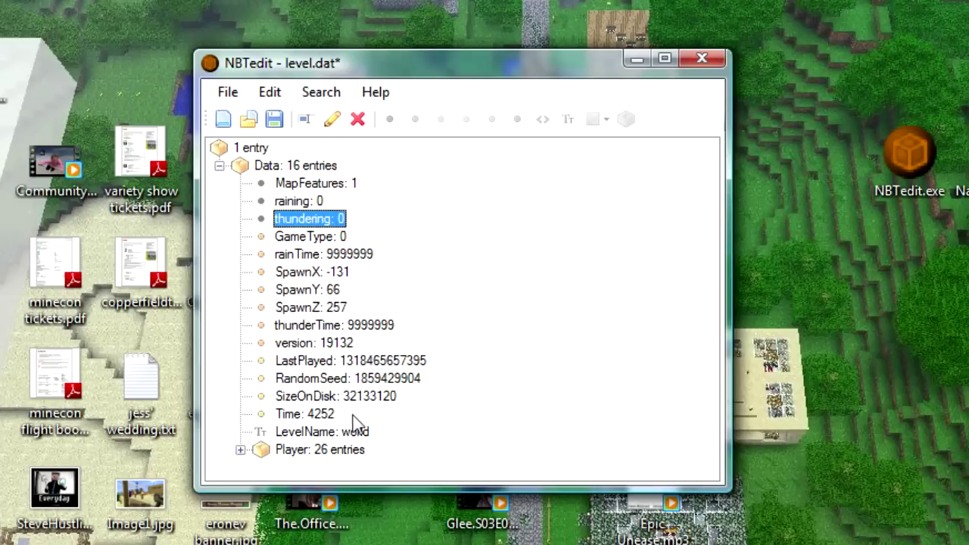
Change the Time value from 4252 to 0, then expand the Player compound
left_click(311, 417)
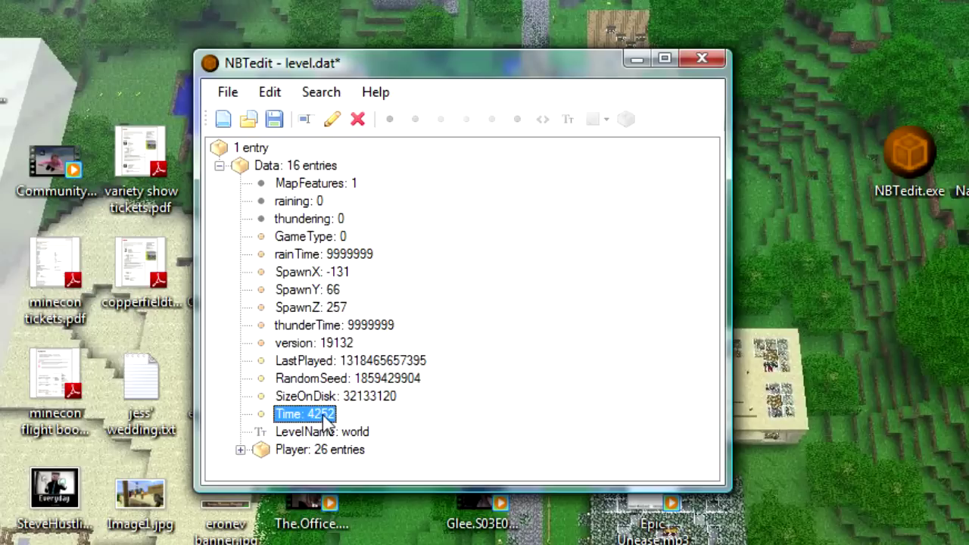
left_click(342, 237)
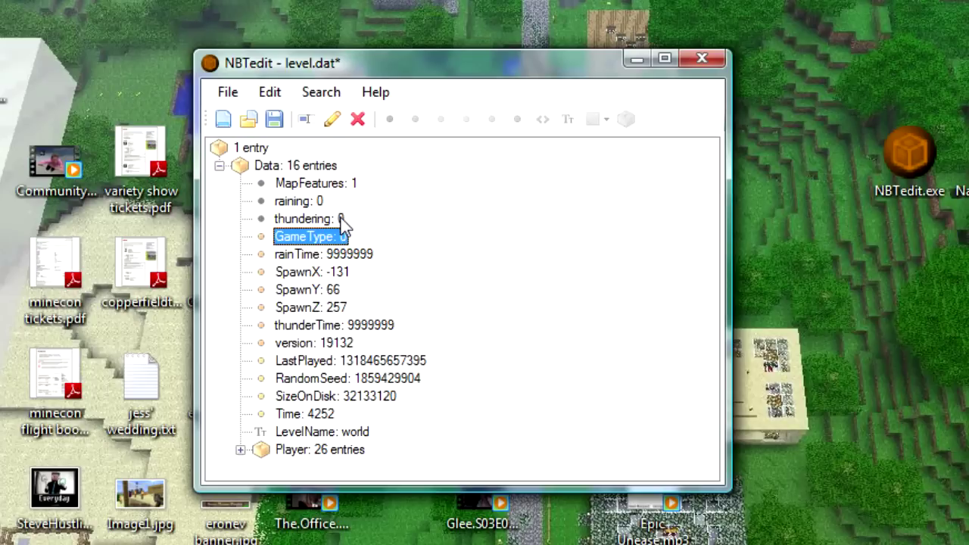
double_click(320, 414)
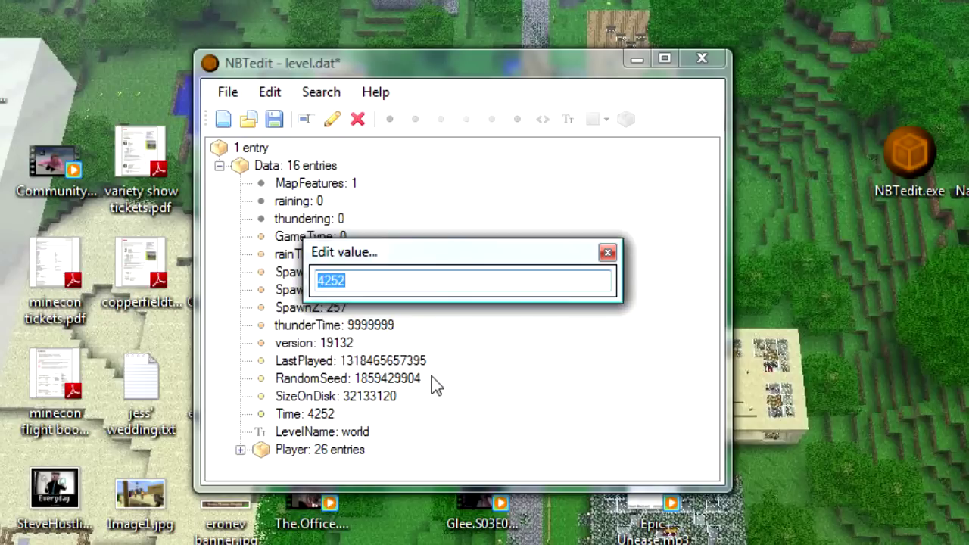
type("0")
key("Return")
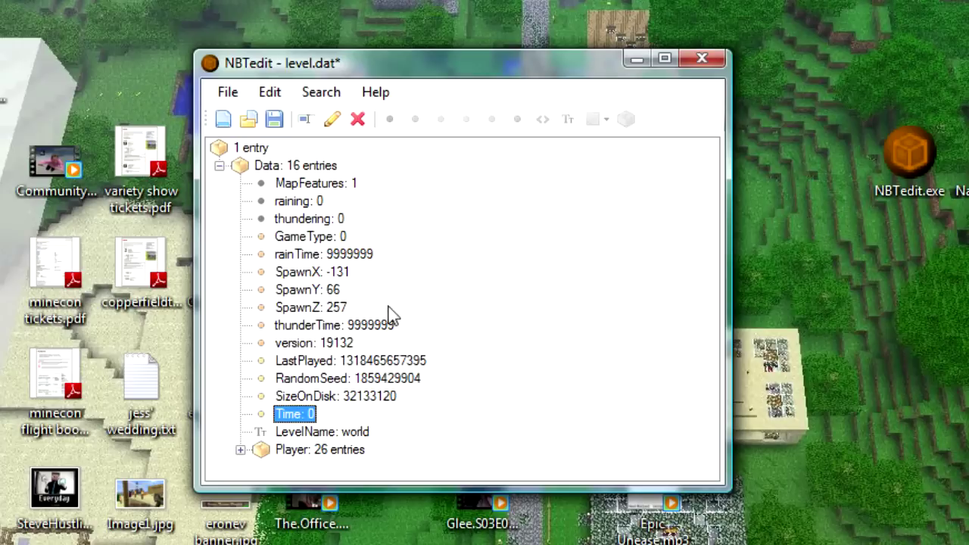
left_click(240, 450)
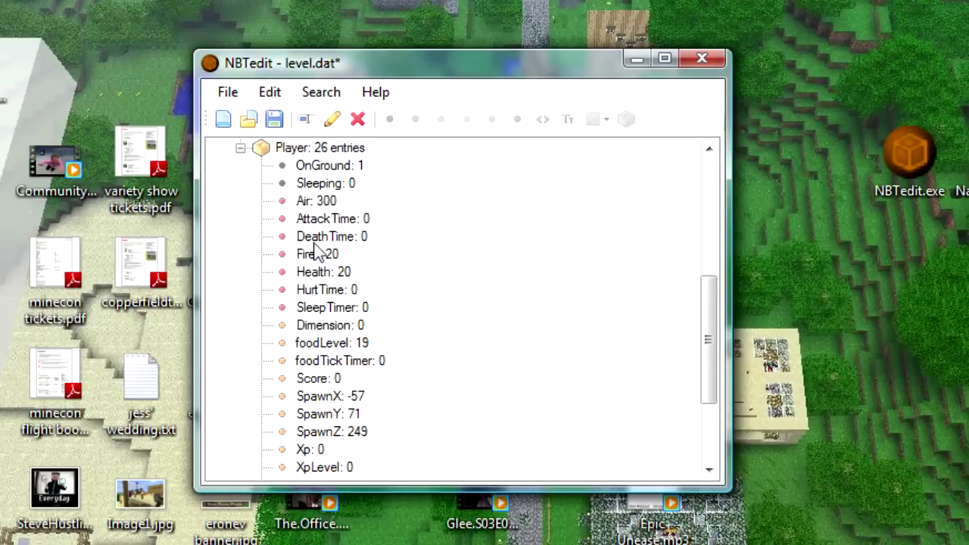
Inspect the Player's Inventory entries and its three Motion values, collapsing each afterward
scroll(456, 382, "down", 3)
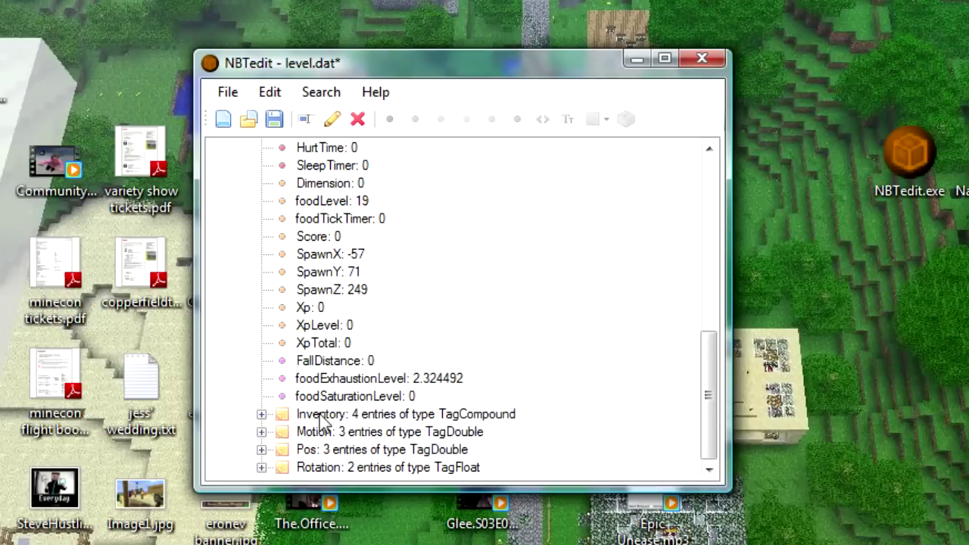
left_click(260, 415)
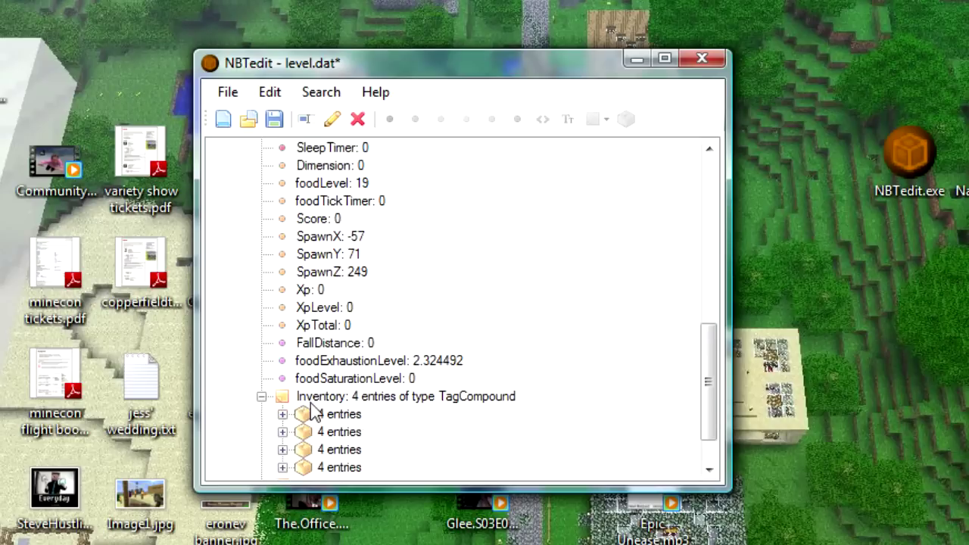
left_click(263, 345)
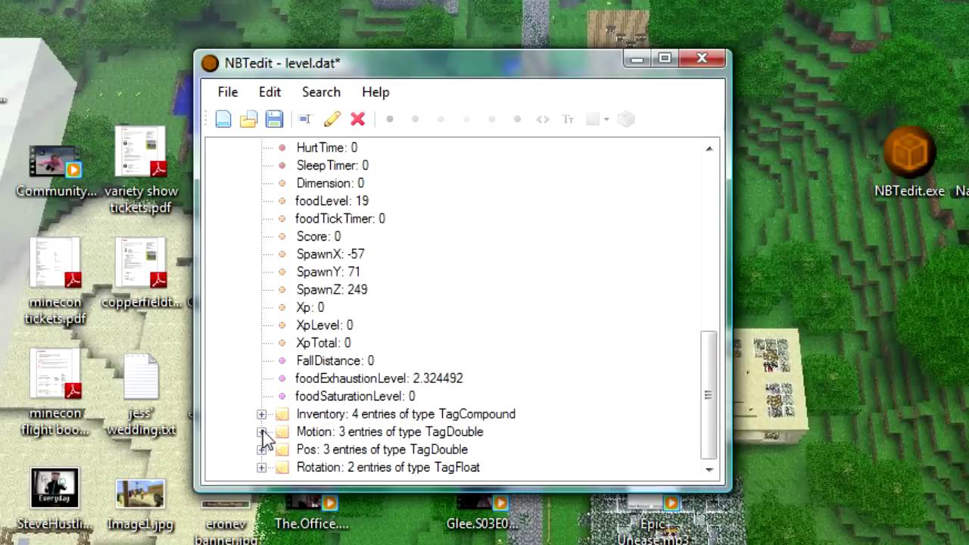
left_click(261, 431)
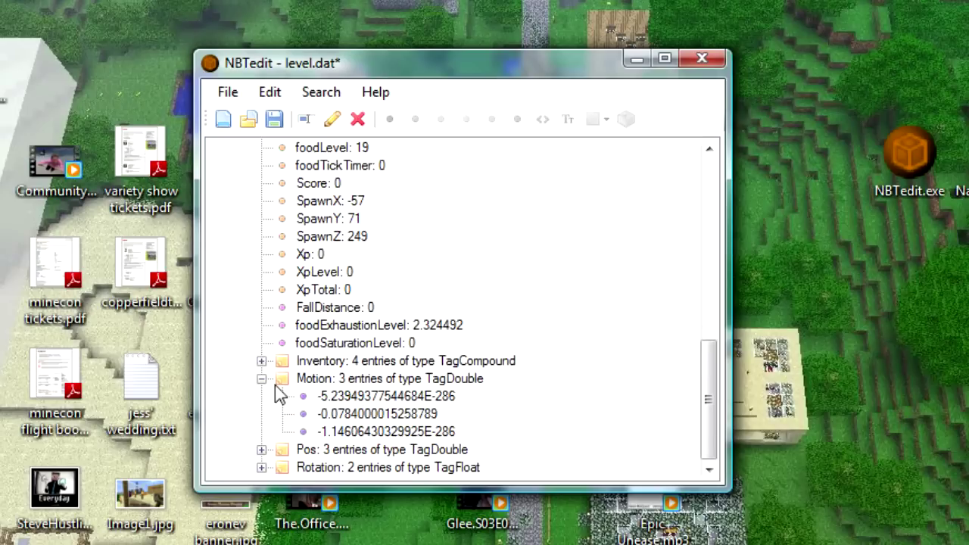
left_click(261, 379)
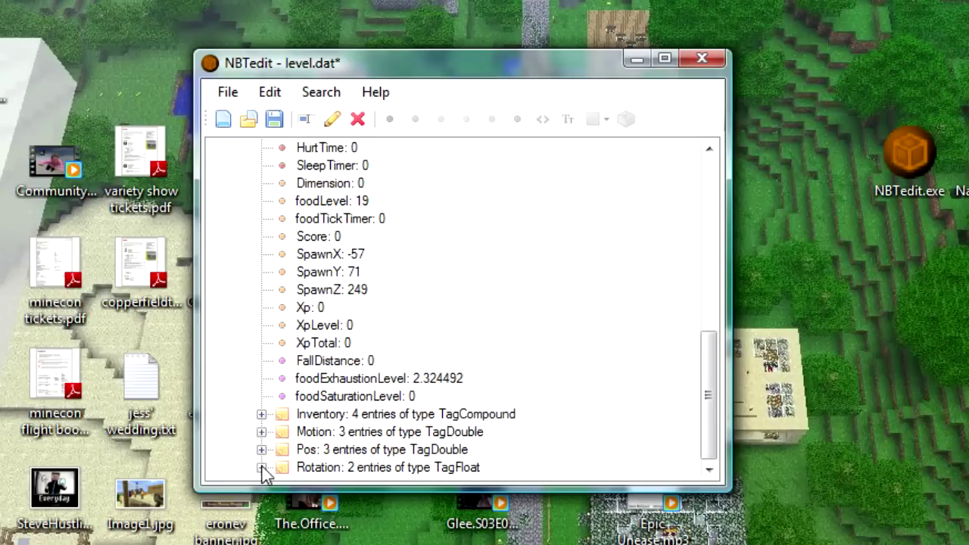
Scroll back through the remaining Player tags, then collapse the Player entry
scroll(472, 336, "up", 6)
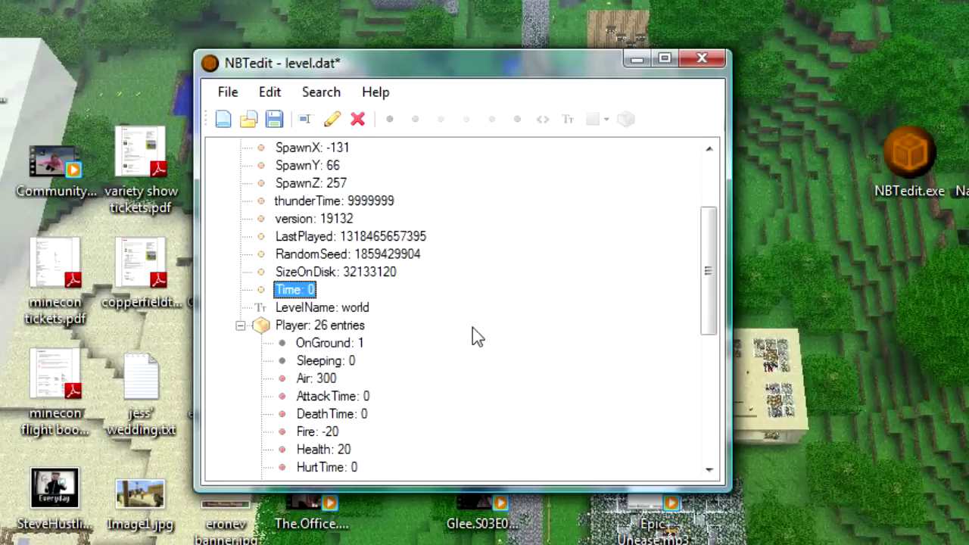
scroll(472, 337, "down", 2)
scroll(472, 336, "down", 1)
scroll(473, 337, "up", 4)
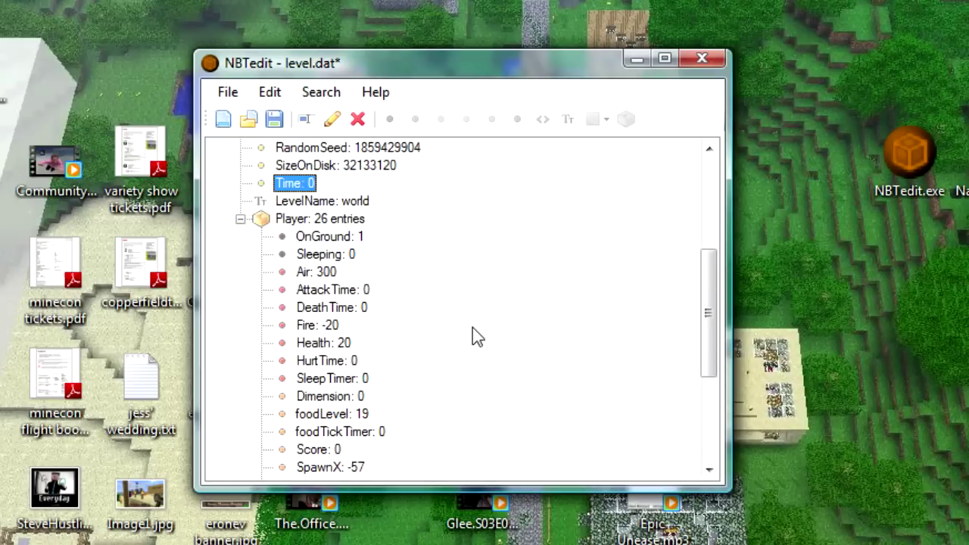
scroll(472, 328, "up", 2)
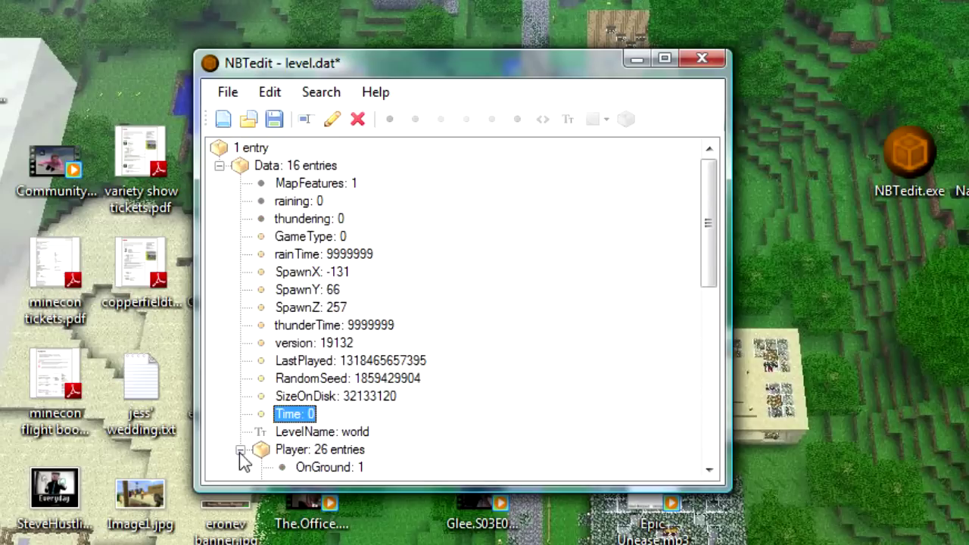
left_click(240, 450)
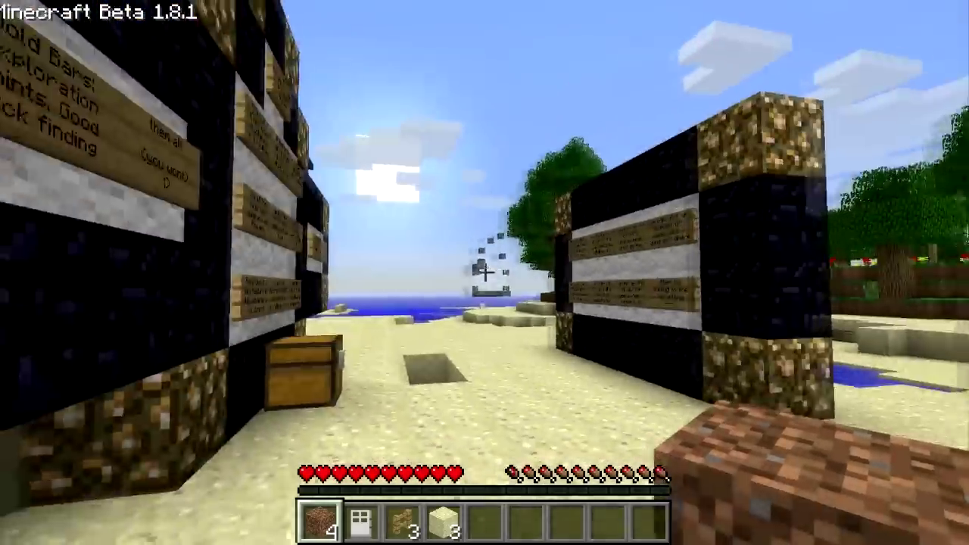
Walk from the village between the sign pillars onto the beach toward the tower
key("w")
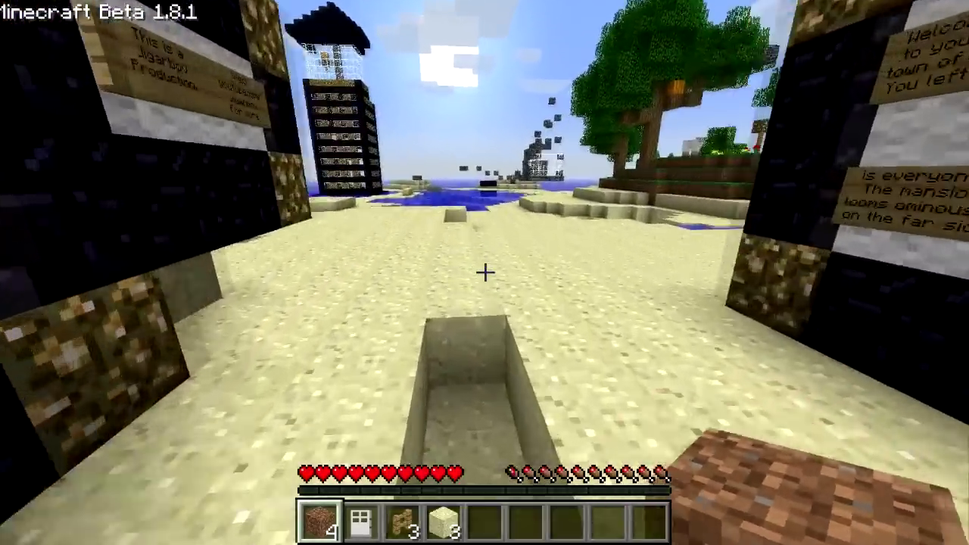
mouse_move(484, 272)
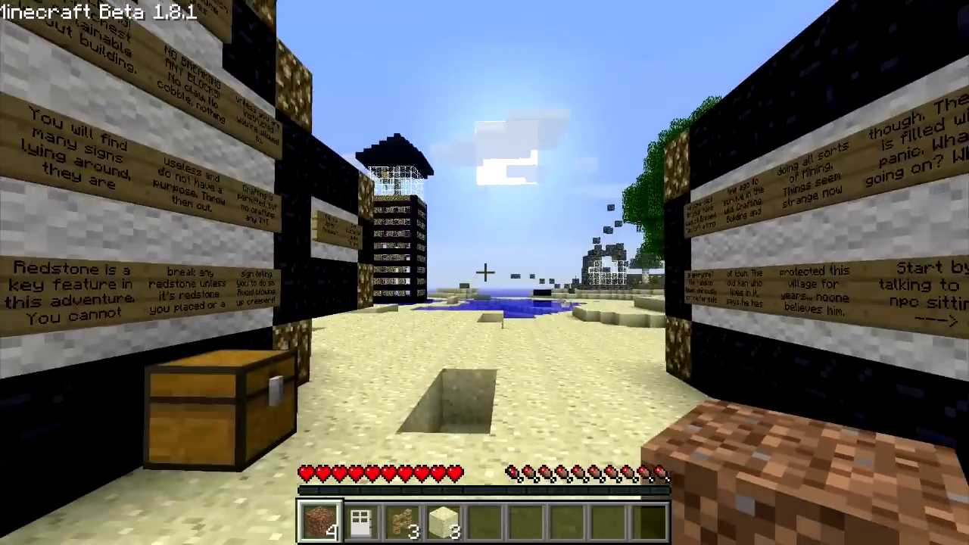
key("w")
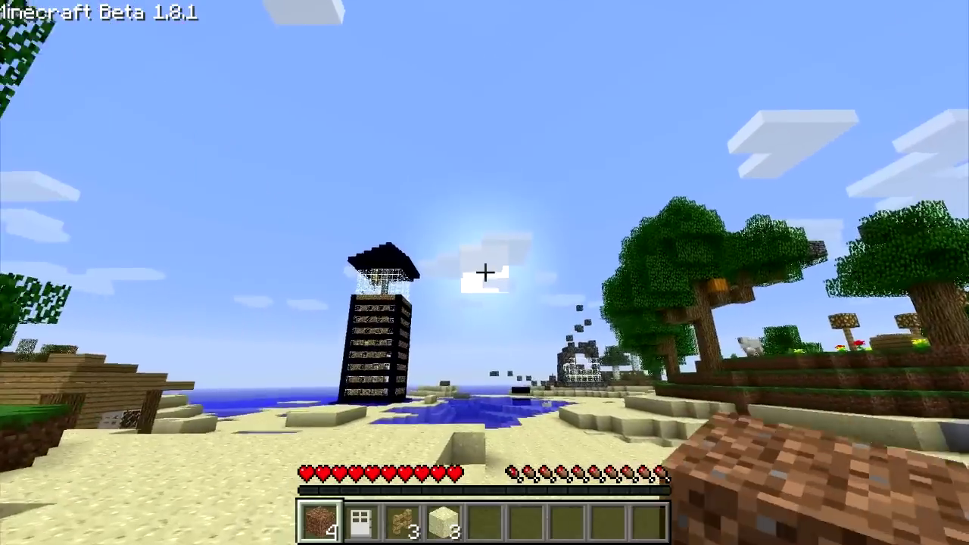
key("w")
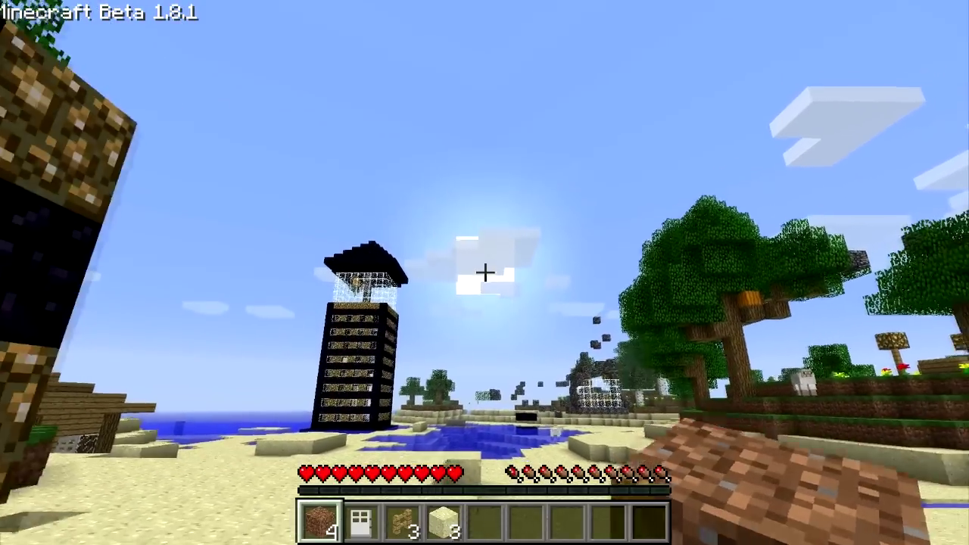
key("s")
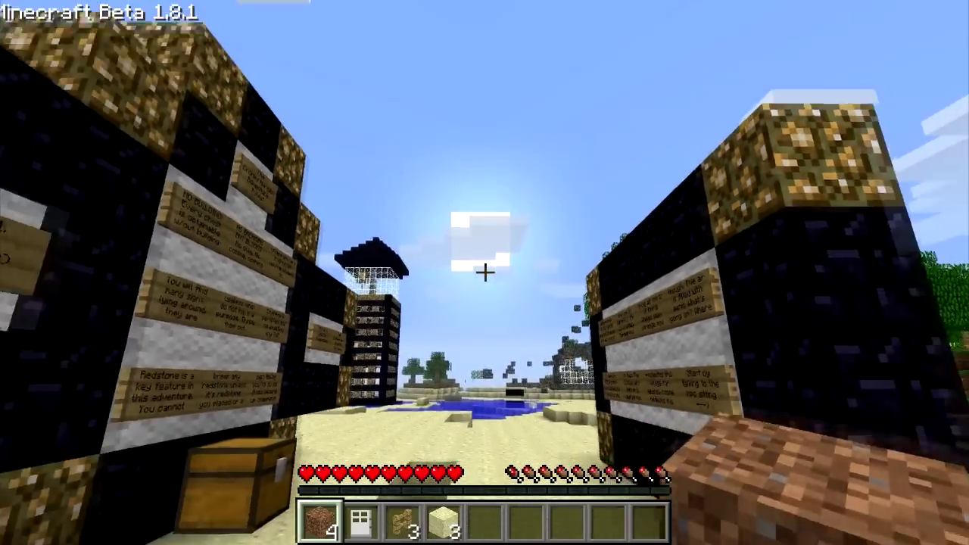
key("w")
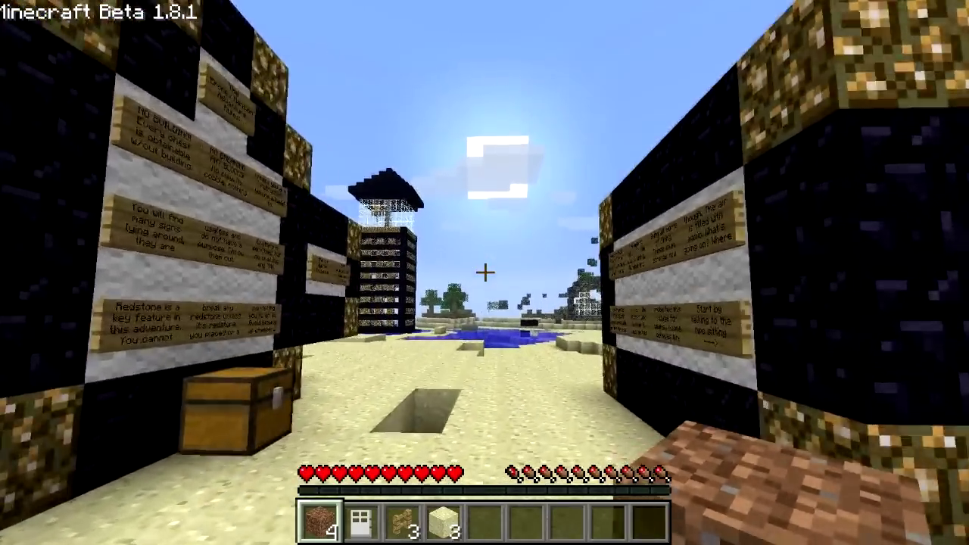
Approach the chicken by the pillar and hit it
key("w")
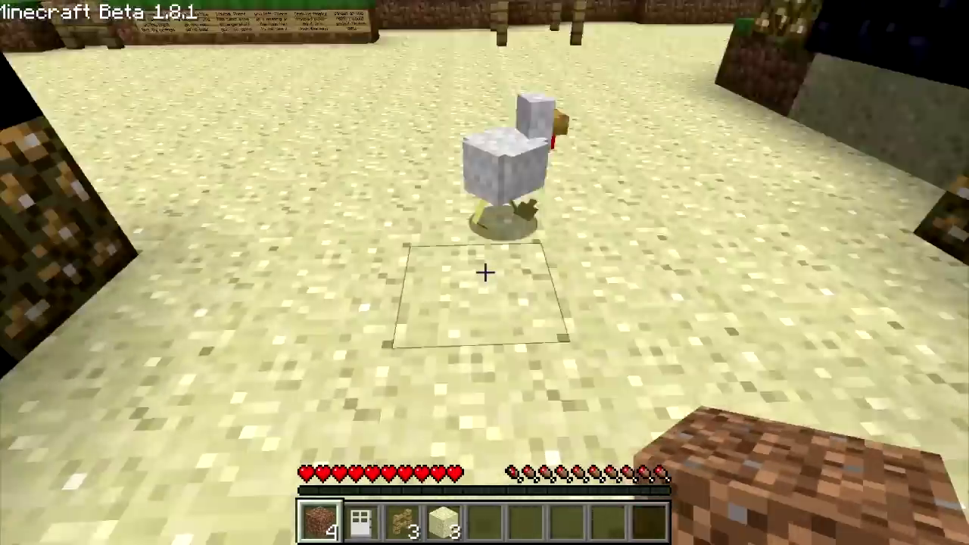
key("w")
left_click(485, 273)
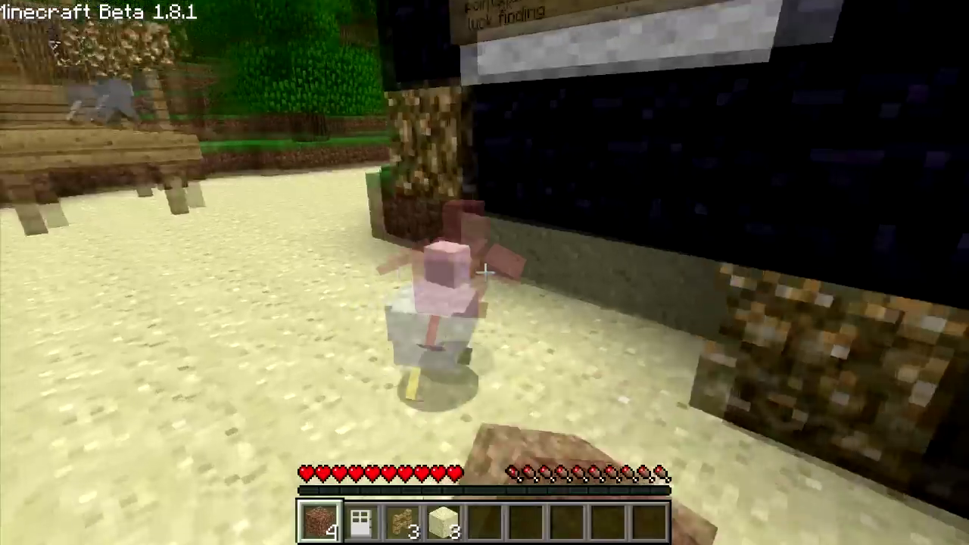